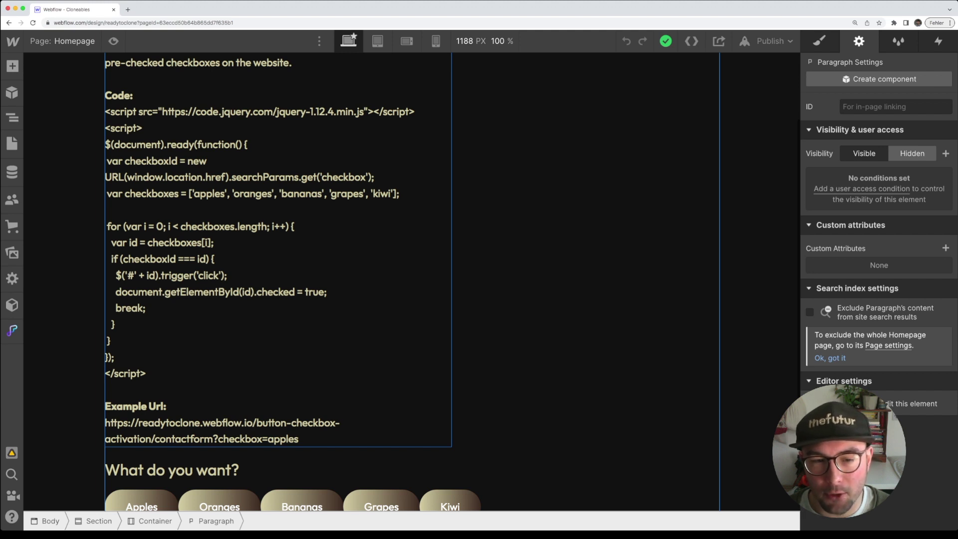
# Read through the Homepage's jQuery checkbox code paragraph, then bring up the site pages list
pyautogui.scroll(-1, 292, 284)
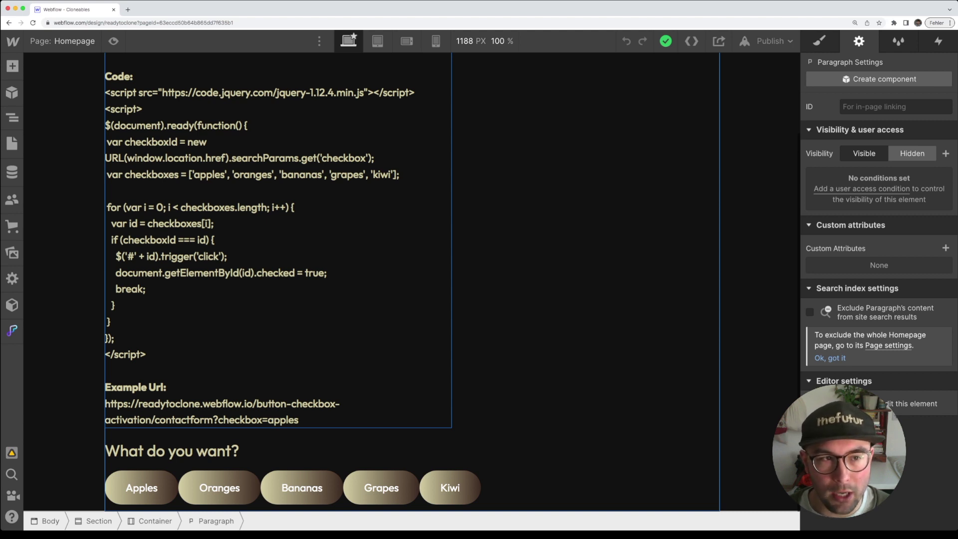
pyautogui.scroll(3, 277, 284)
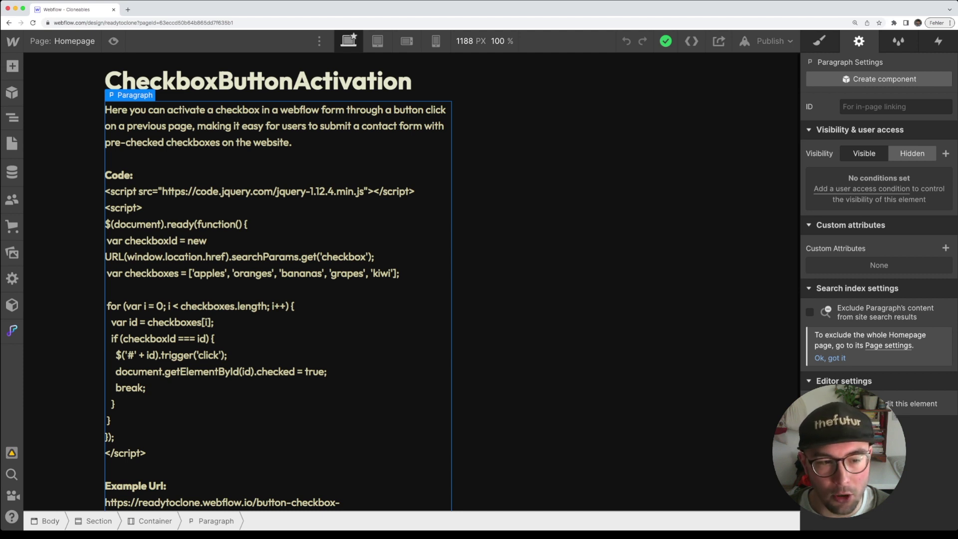
pyautogui.scroll(-1, 278, 284)
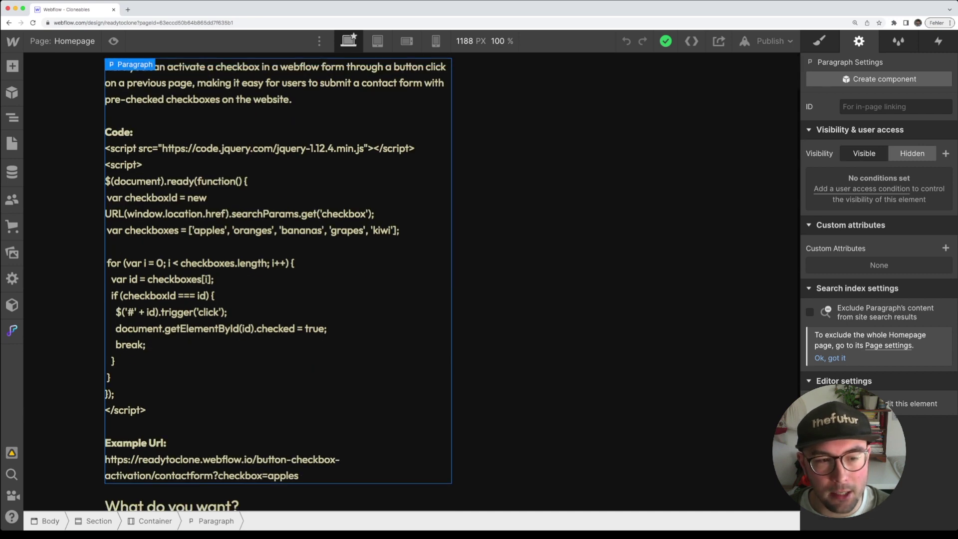
pyautogui.scroll(-1, 277, 284)
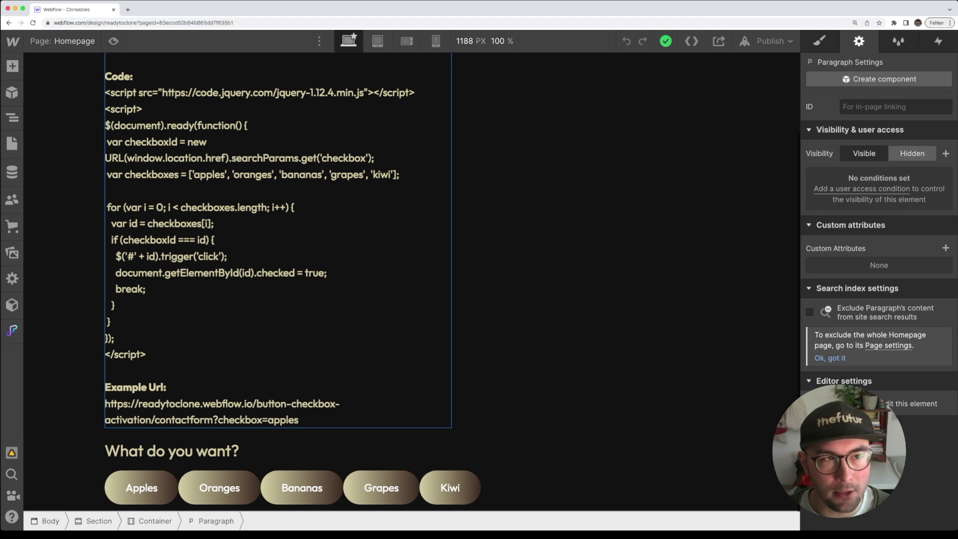
pyautogui.scroll(2, 277, 282)
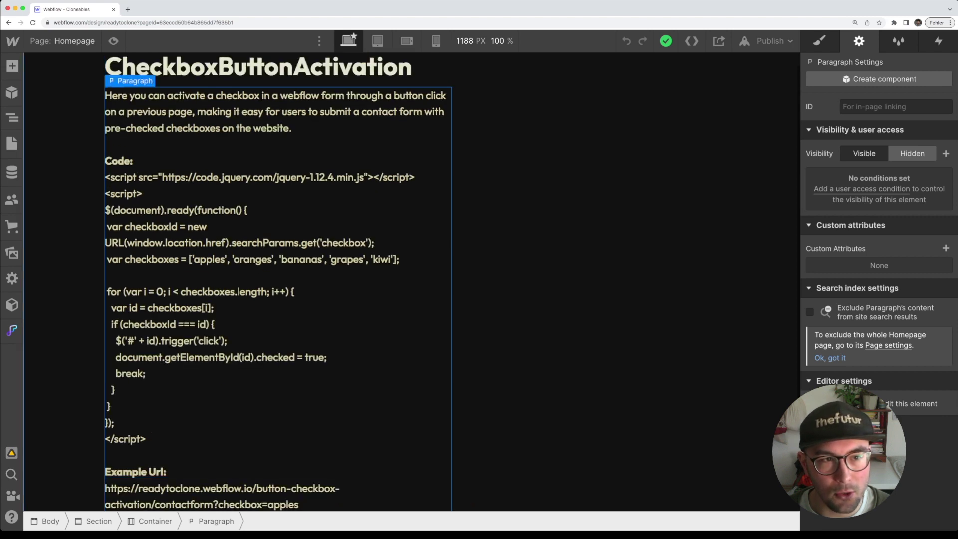
pyautogui.press('p')
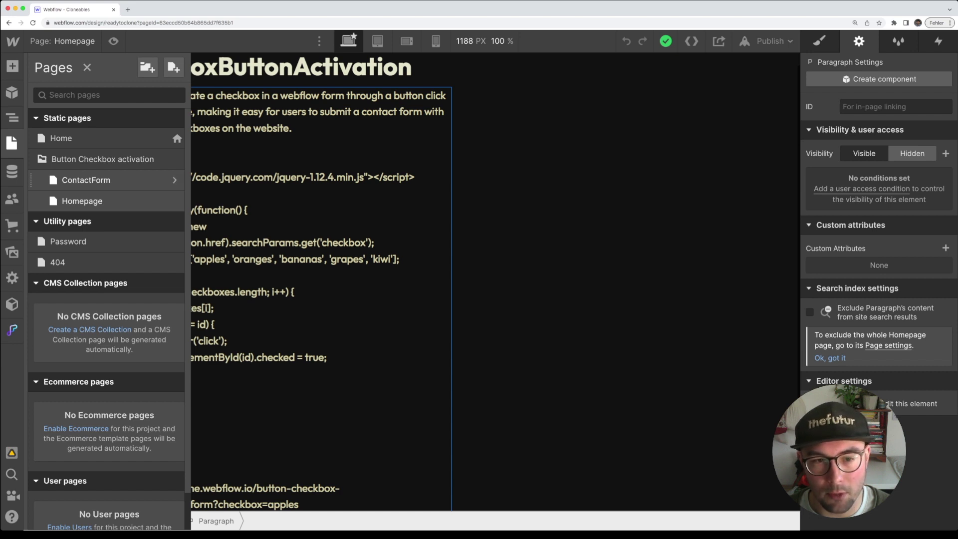
pyautogui.click(174, 180)
pyautogui.scroll(-3, 403, 299)
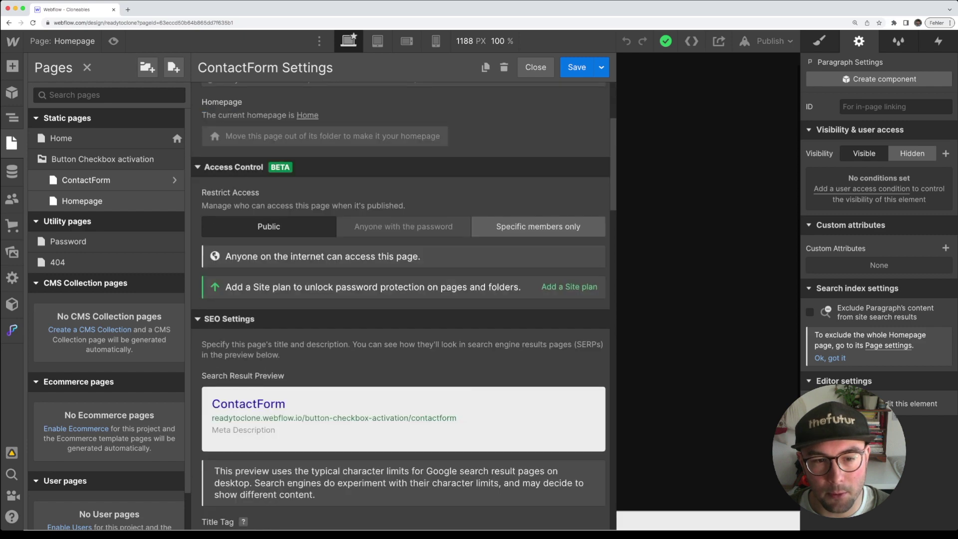
pyautogui.scroll(-15, 402, 306)
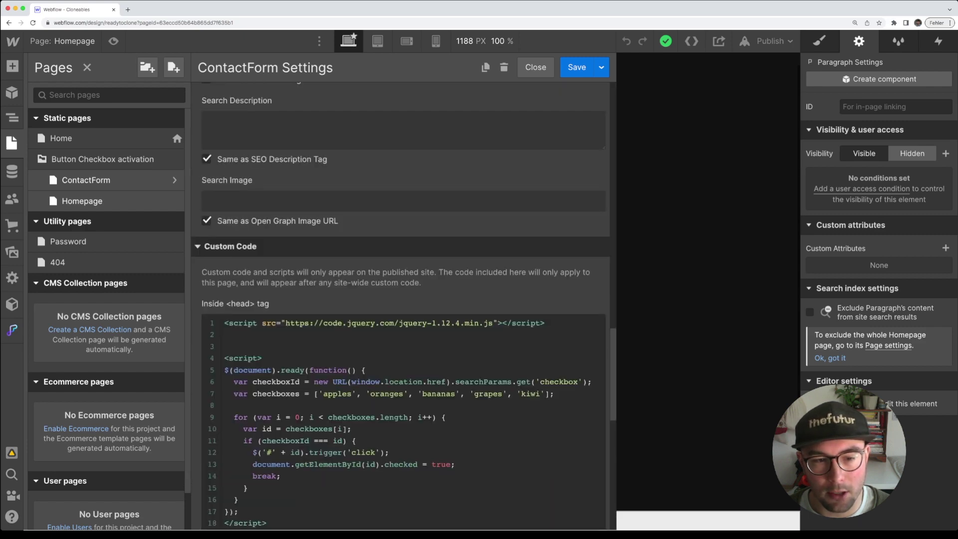
pyautogui.scroll(-4, 401, 305)
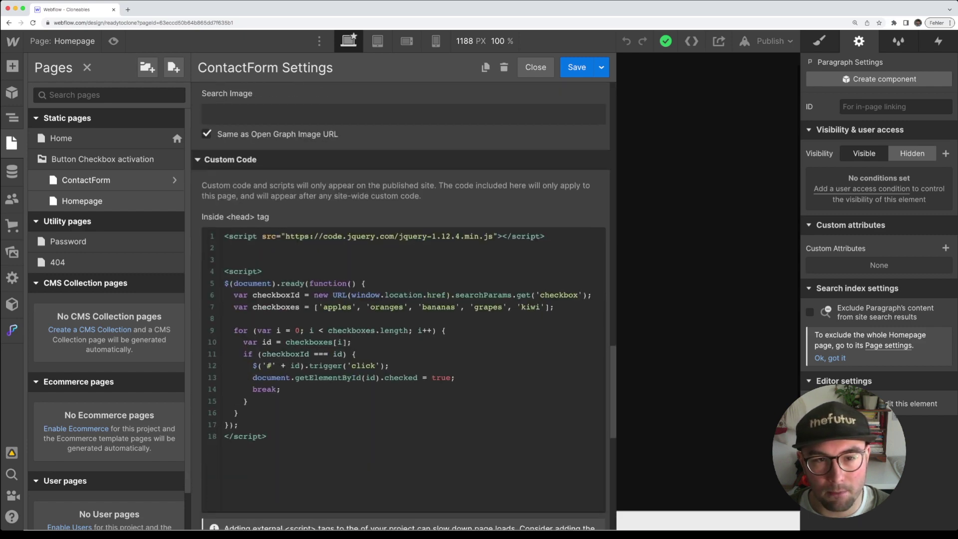
pyautogui.moveTo(269, 437); pyautogui.dragTo(224, 236)
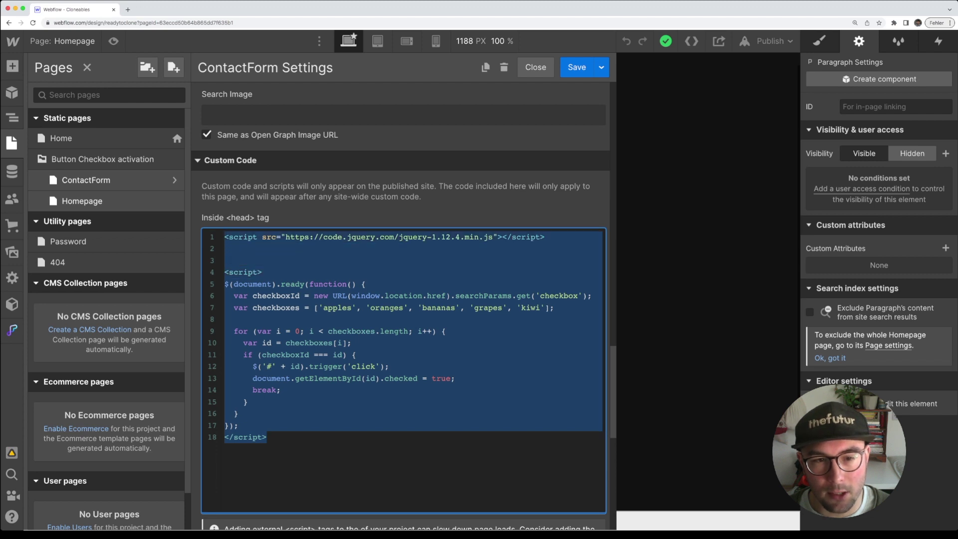
pyautogui.click(239, 425)
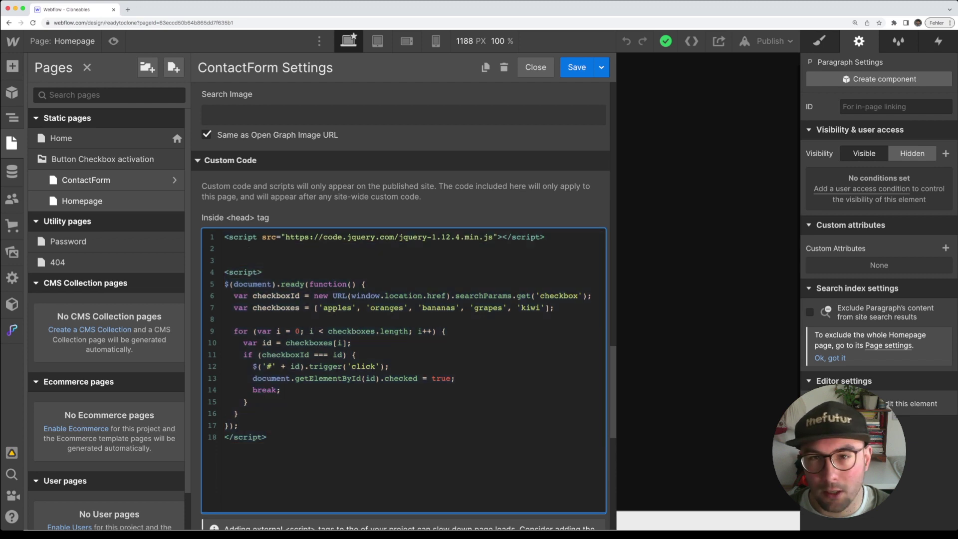
pyautogui.scroll(-2, 403, 300)
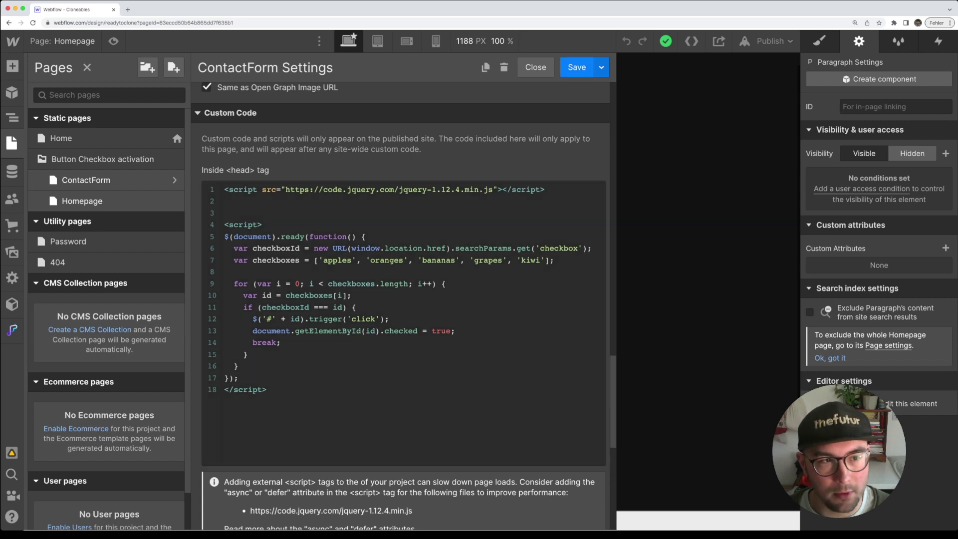
pyautogui.click(577, 67)
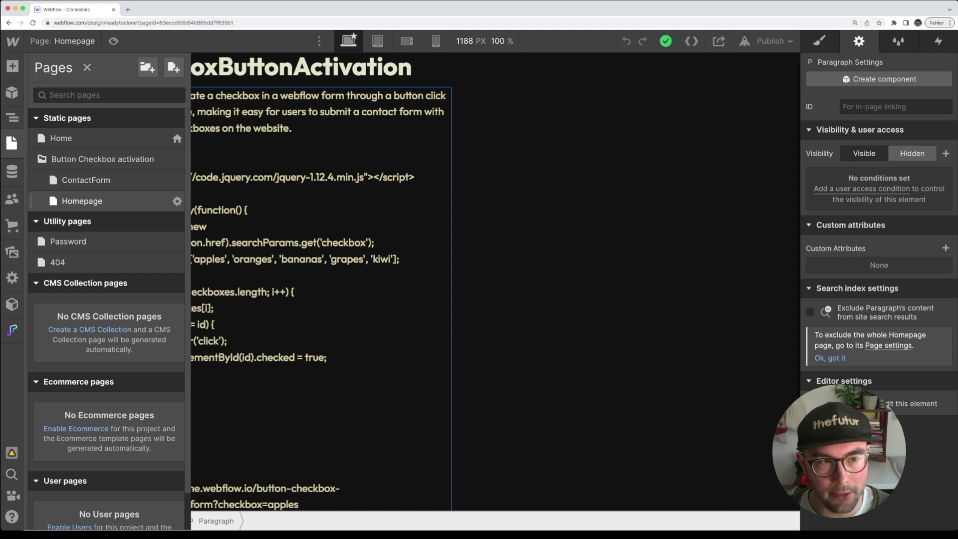
pyautogui.click(86, 179)
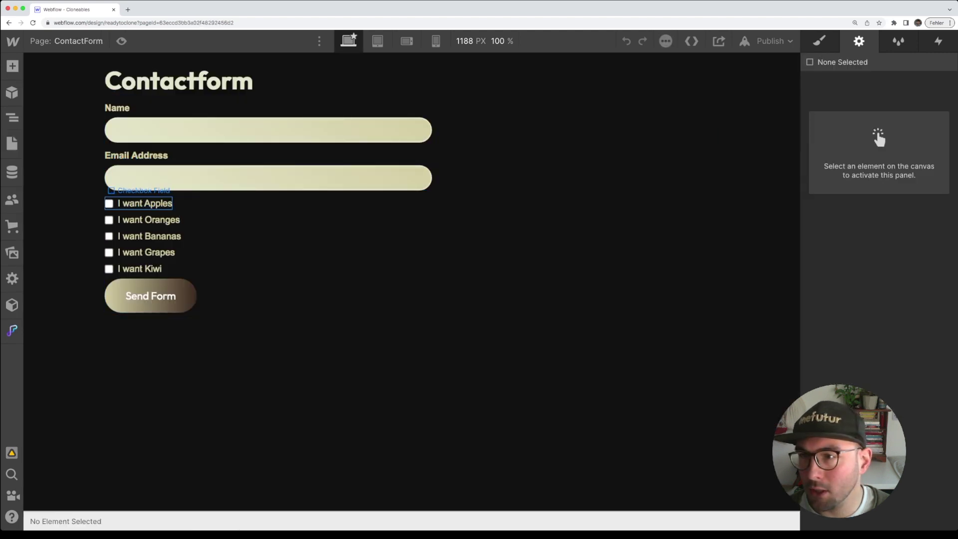
# Check the ContactForm checkbox IDs (apples, oranges, bananas, grapes), then show the pages list again
pyautogui.click(108, 203)
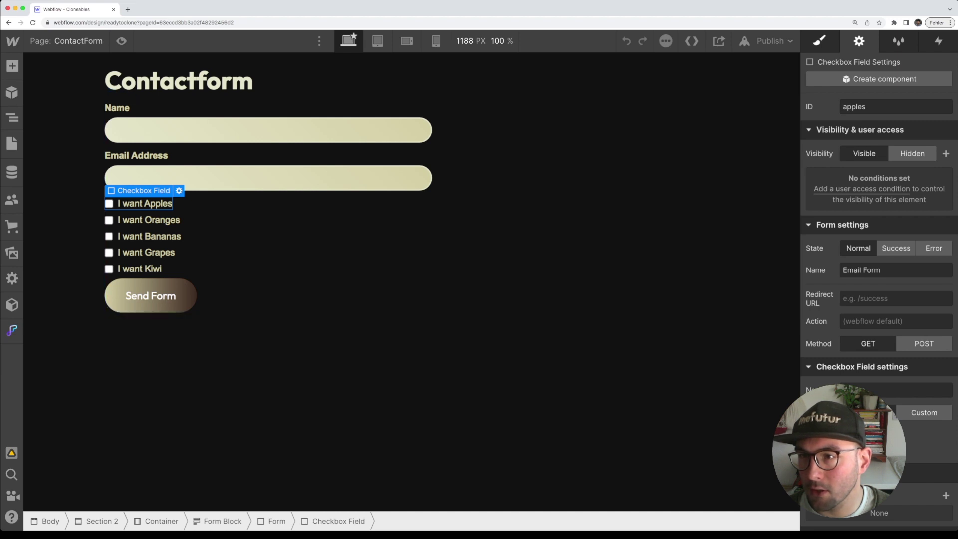
pyautogui.click(820, 41)
pyautogui.click(859, 41)
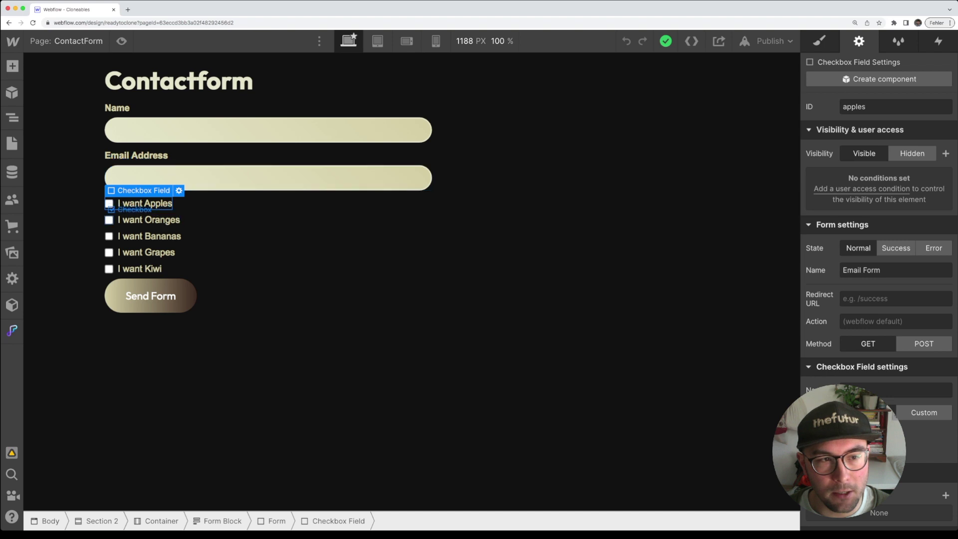
pyautogui.click(149, 220)
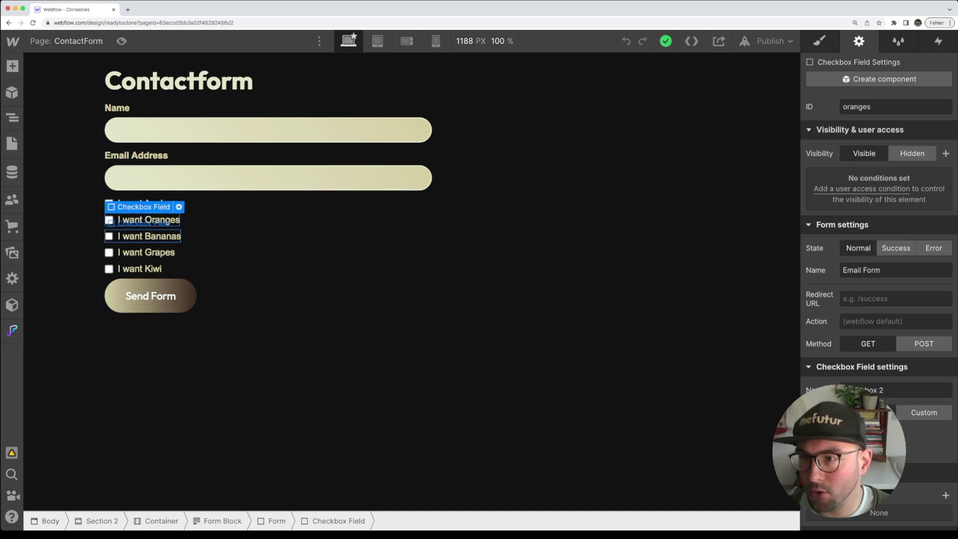
pyautogui.click(149, 236)
pyautogui.click(146, 252)
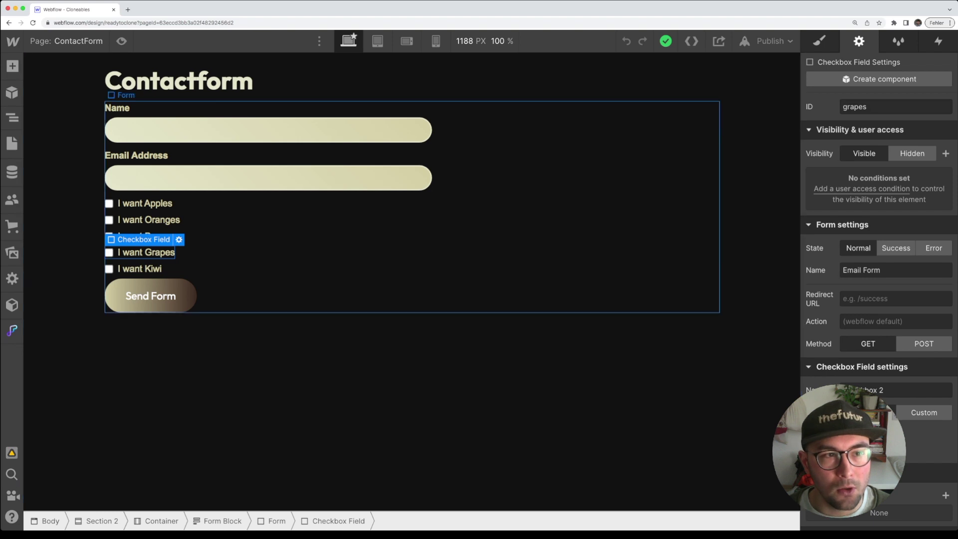
pyautogui.press('p')
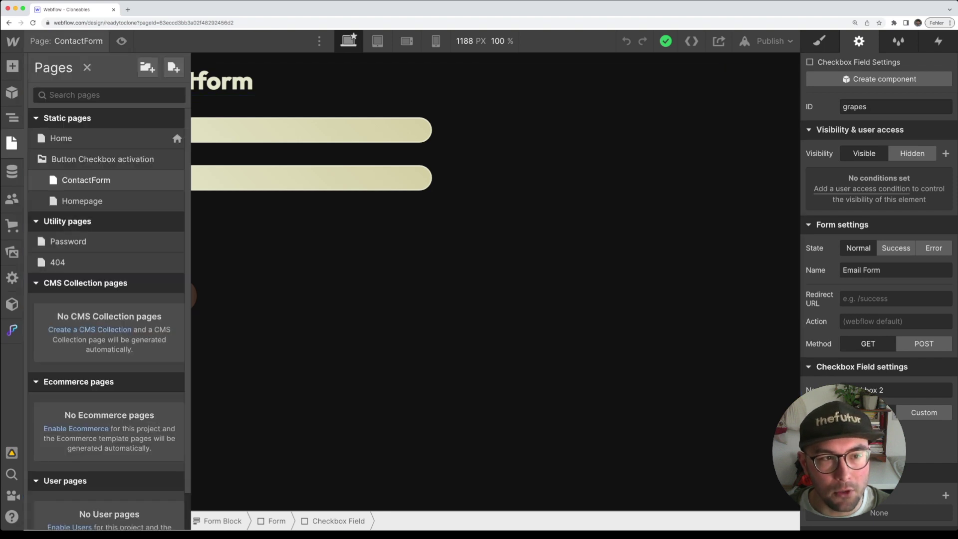
# Return to the Homepage, select its code paragraph, then select the Bananas button
pyautogui.click(82, 201)
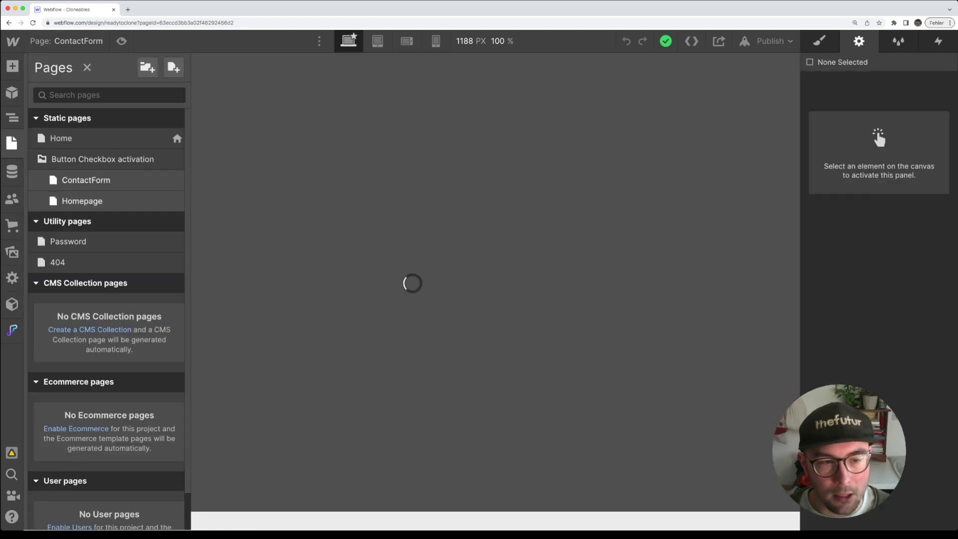
pyautogui.scroll(-3, 275, 249)
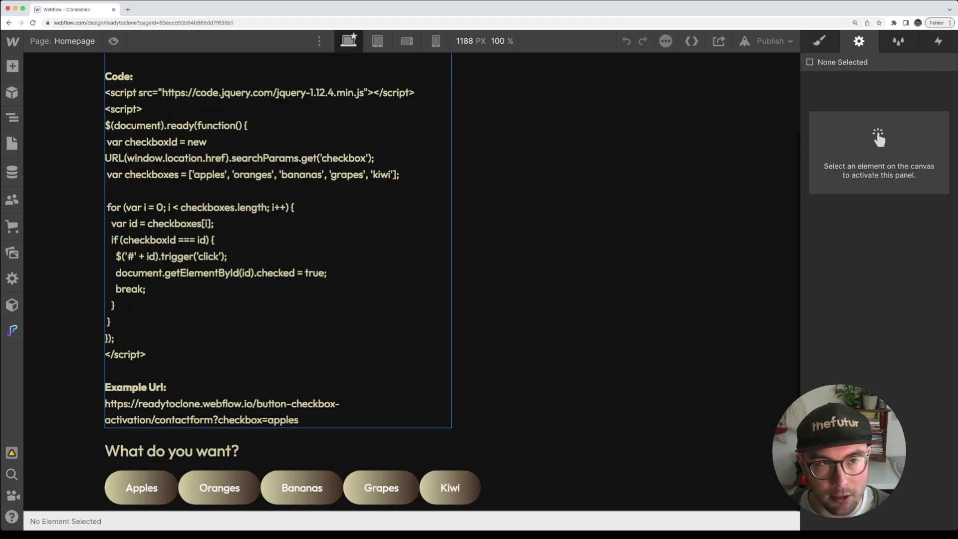
pyautogui.click(278, 239)
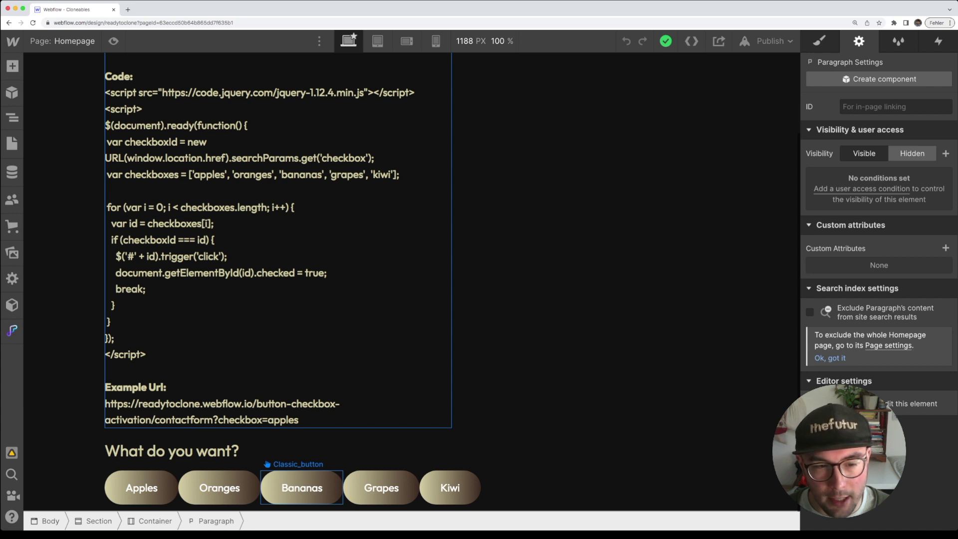
pyautogui.click(302, 487)
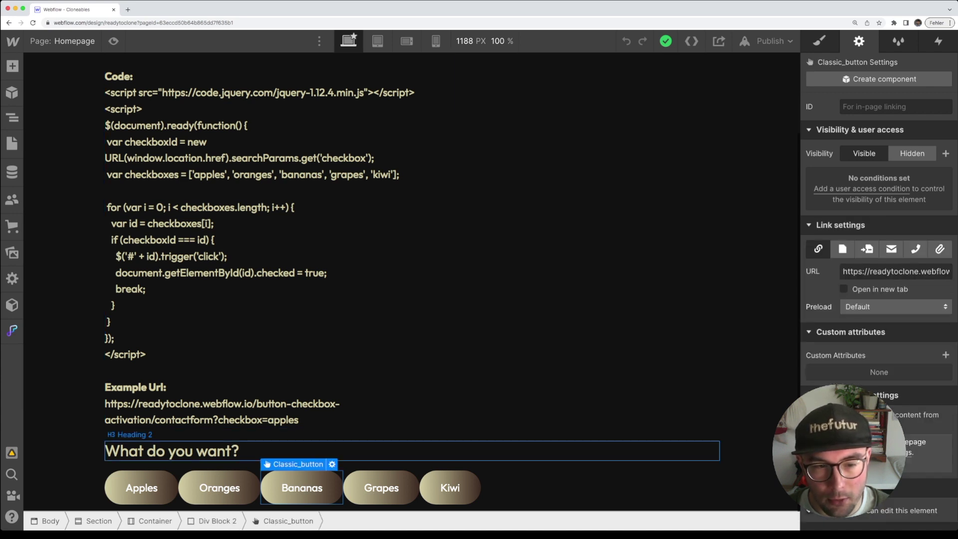
# Confirm the Bananas button link ends in contactform?checkbox=bananas, then preview the Homepage
pyautogui.click(332, 465)
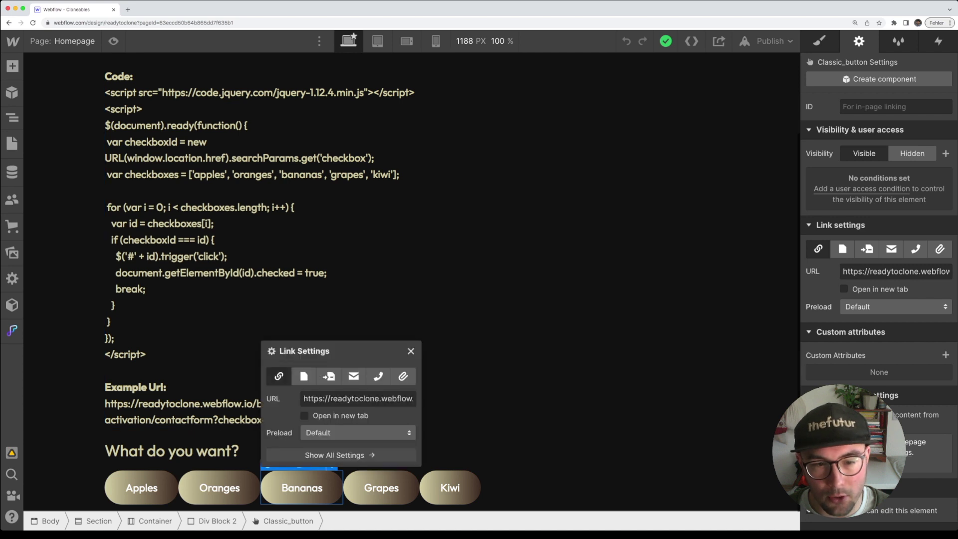
pyautogui.moveTo(303, 398); pyautogui.dragTo(416, 398)
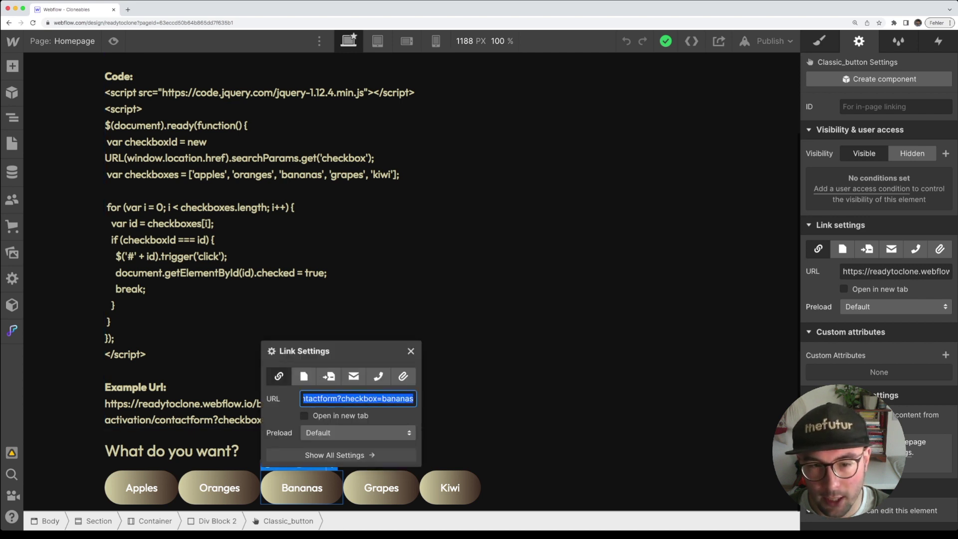
pyautogui.click(384, 399)
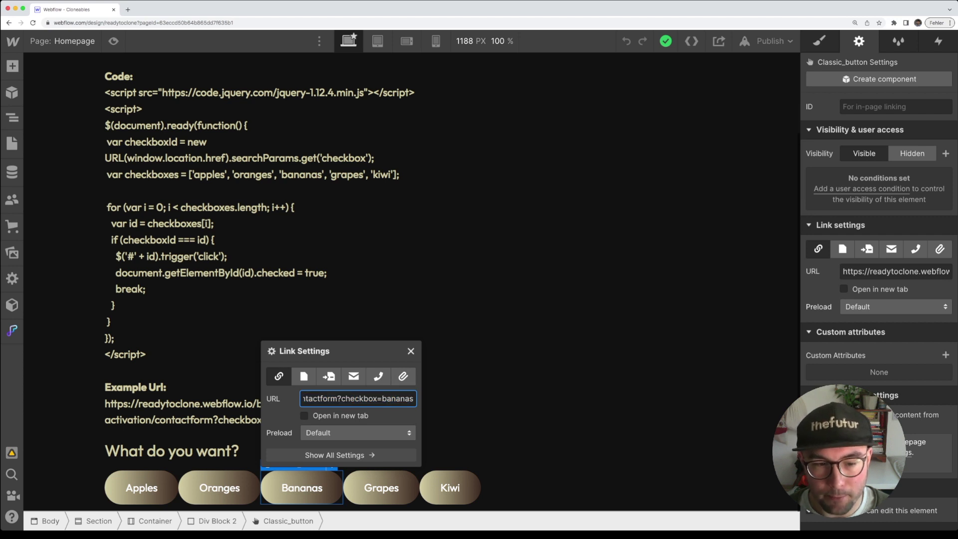
pyautogui.press('Escape')
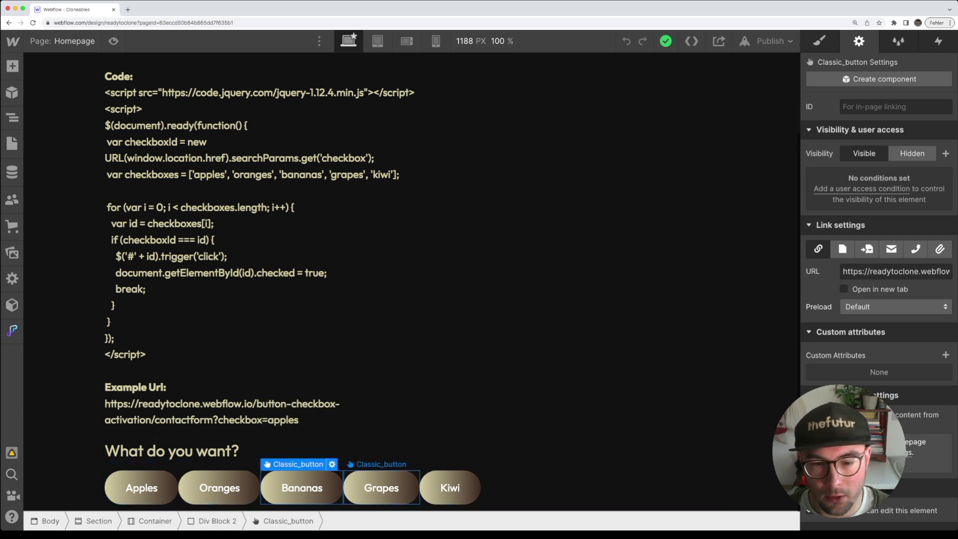
pyautogui.press('super+shift+p')
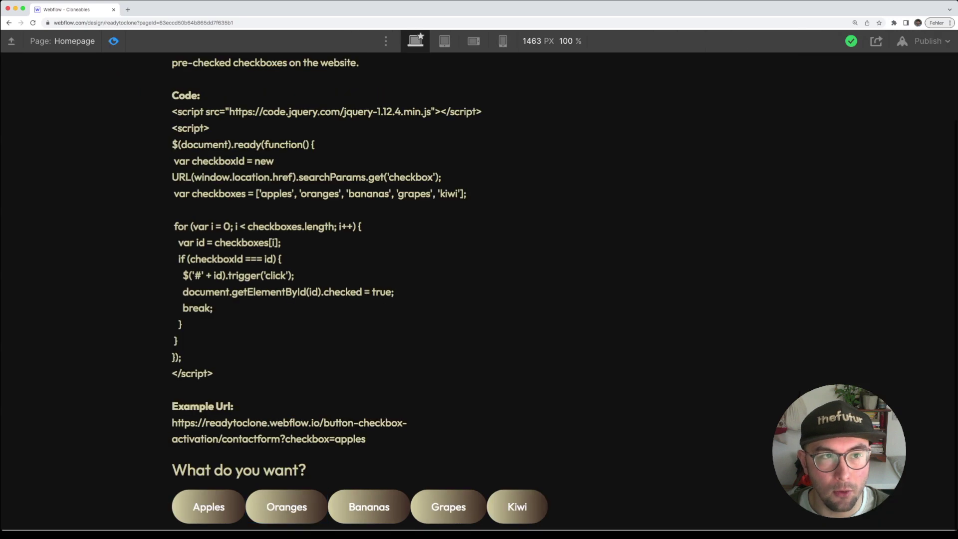
# Follow the Grapes button to the contact form, which opens with Grapes pre-checked
pyautogui.click(448, 507)
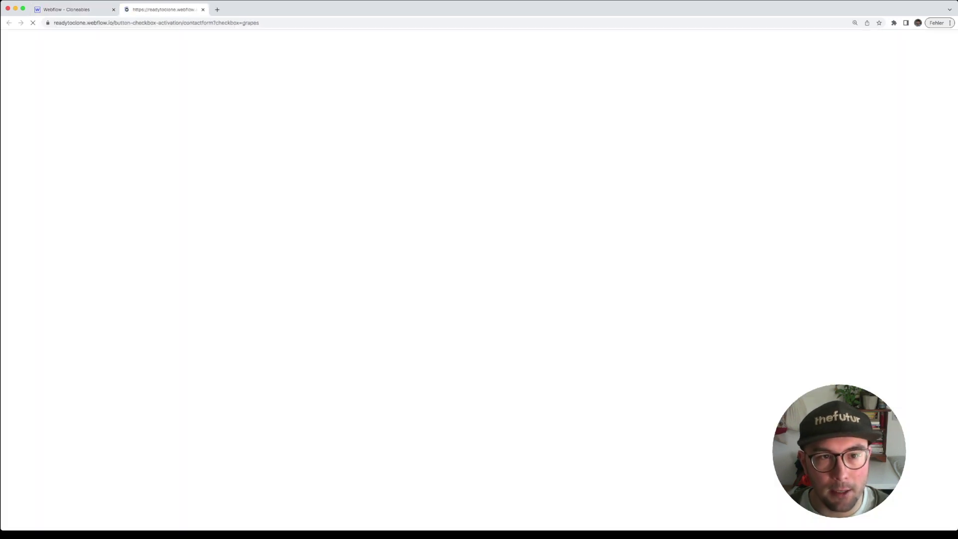